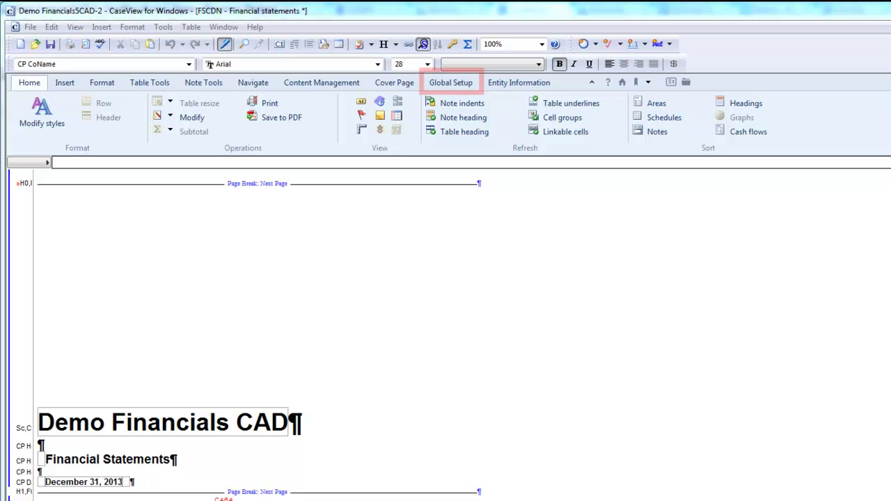
# - Bring up the global setup options and go to the Balance Sheet section of the financial statements
pyautogui.click(446, 82)
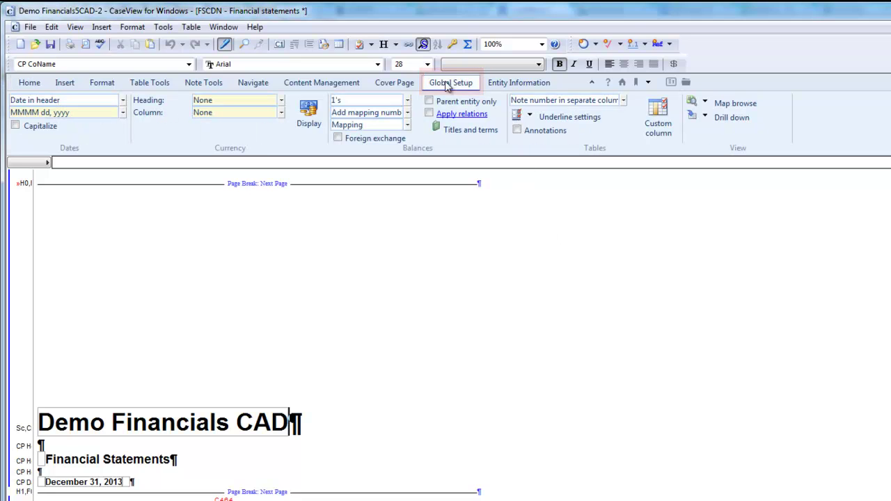
pyautogui.click(637, 83)
pyautogui.click(665, 145)
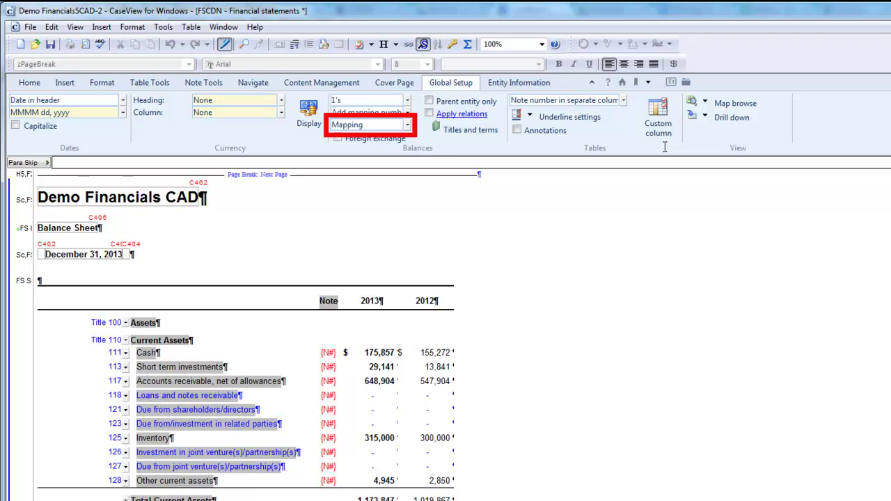
# - Examine the grouping options available for the balances in the global setup
pyautogui.click(408, 126)
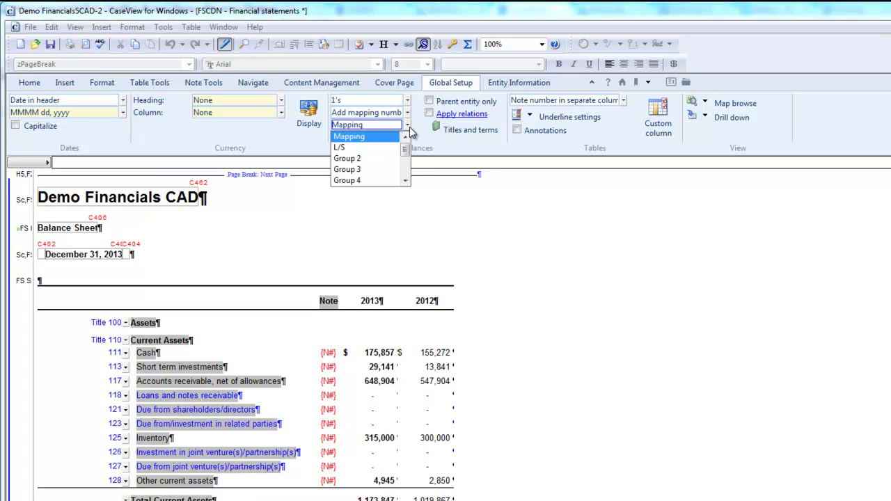
pyautogui.moveTo(404, 148); pyautogui.dragTo(411, 178)
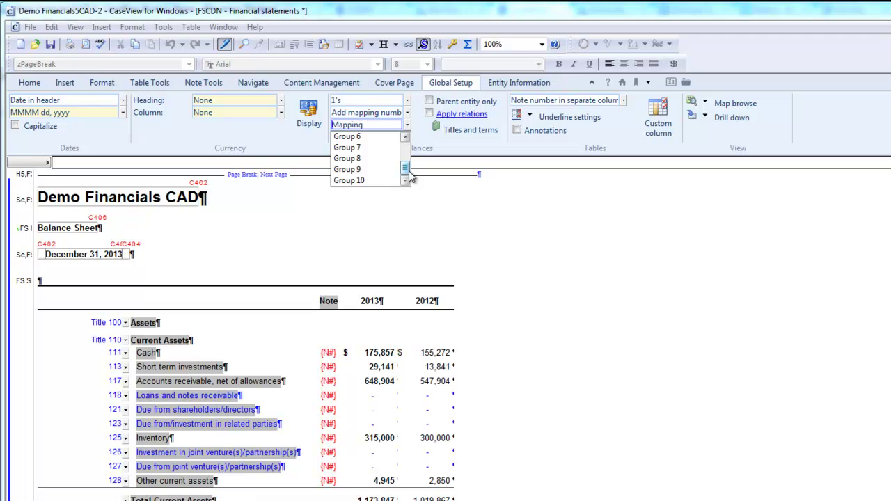
pyautogui.click(444, 145)
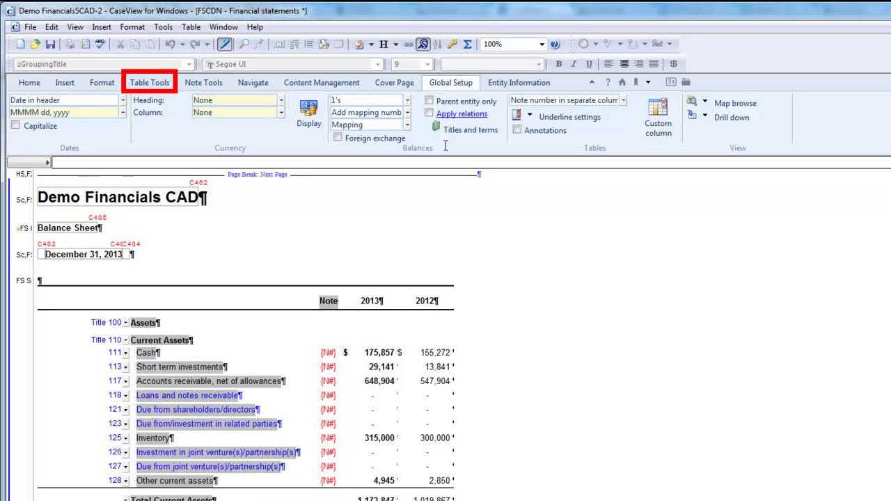
# - Change the row grouping of the Balance Sheet's Cash row to L/S and assign it L/S number A
pyautogui.click(146, 84)
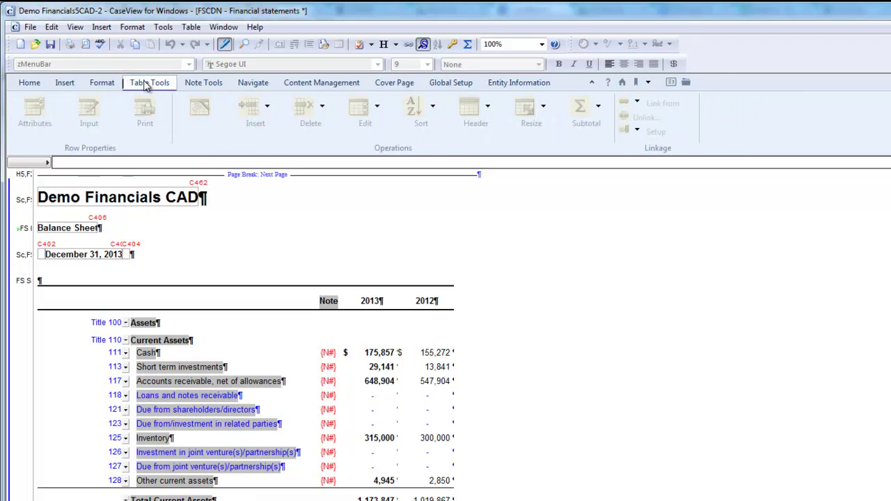
pyautogui.click(148, 355)
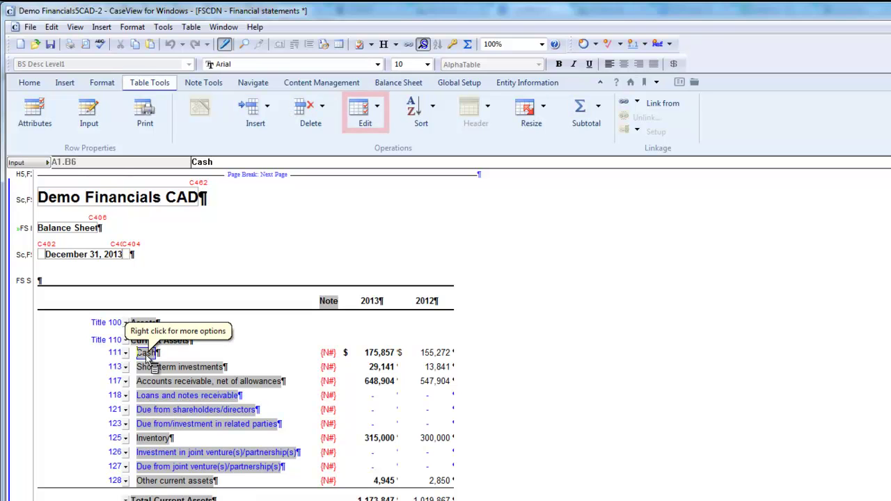
pyautogui.click(378, 111)
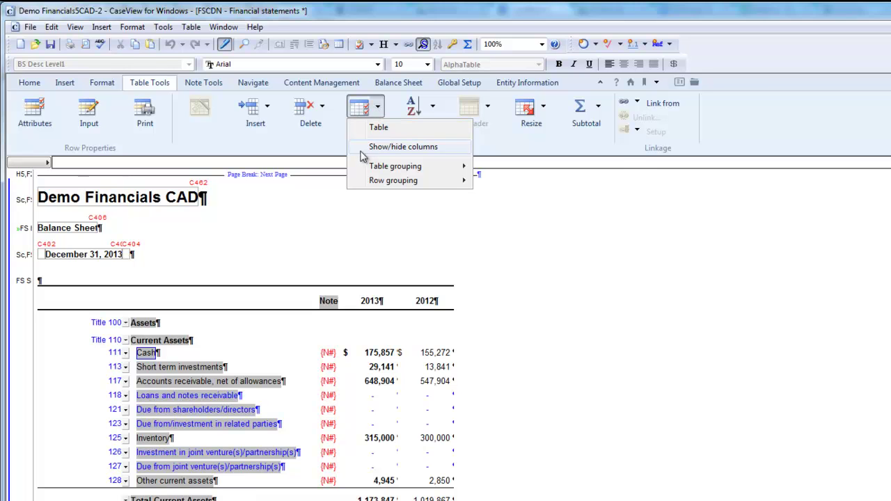
pyautogui.moveTo(356, 182)
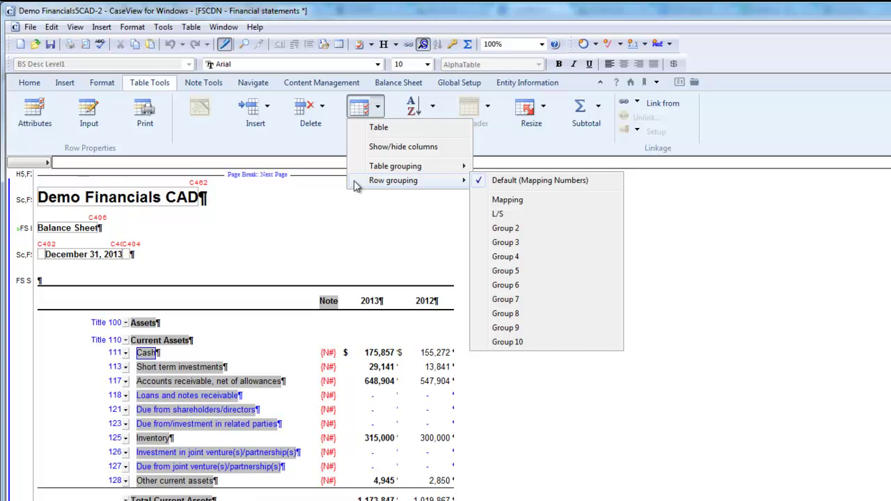
pyautogui.click(503, 213)
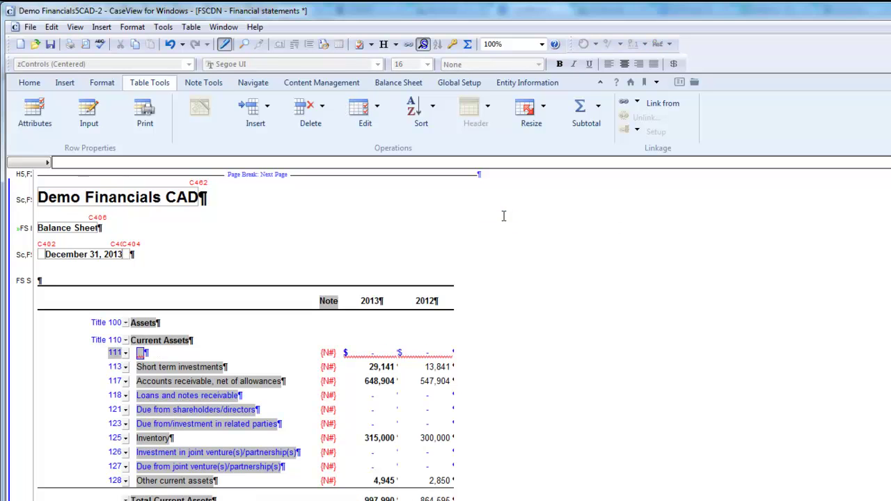
pyautogui.click(126, 354)
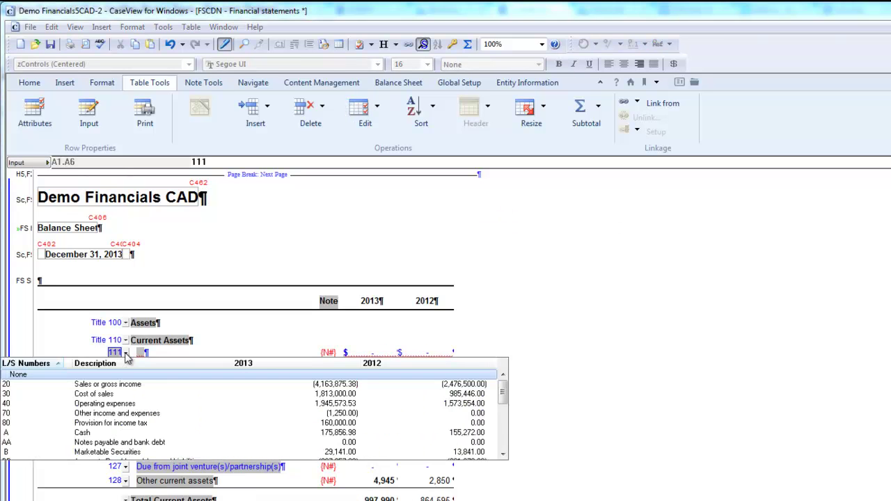
pyautogui.click(106, 434)
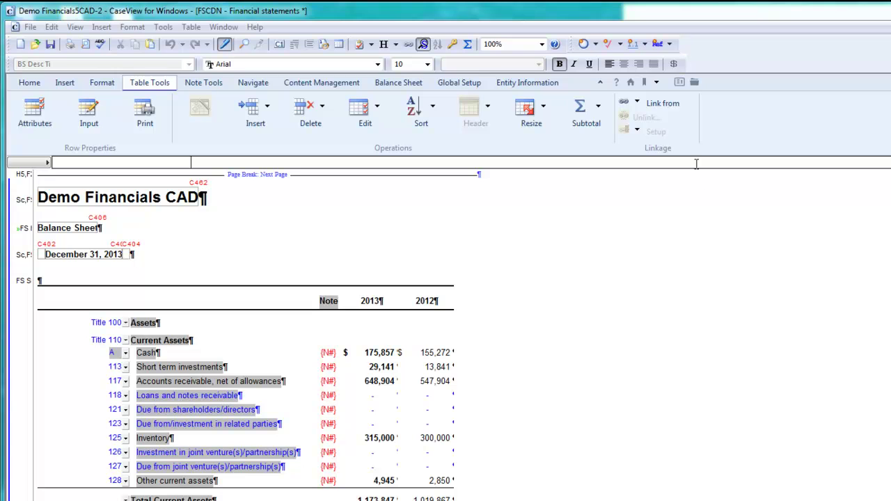
# - Go to the Schedules and change the Gains on disposal row in the Schedule of Revenue to Linkage
pyautogui.click(656, 82)
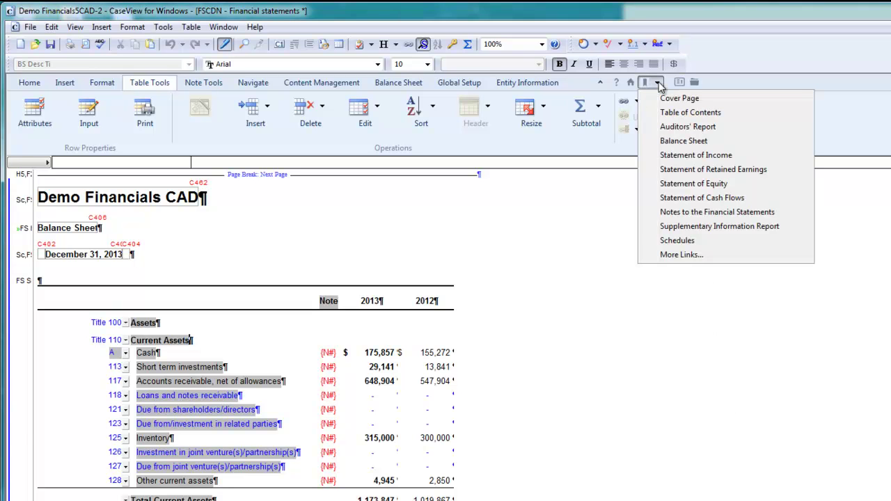
pyautogui.click(726, 241)
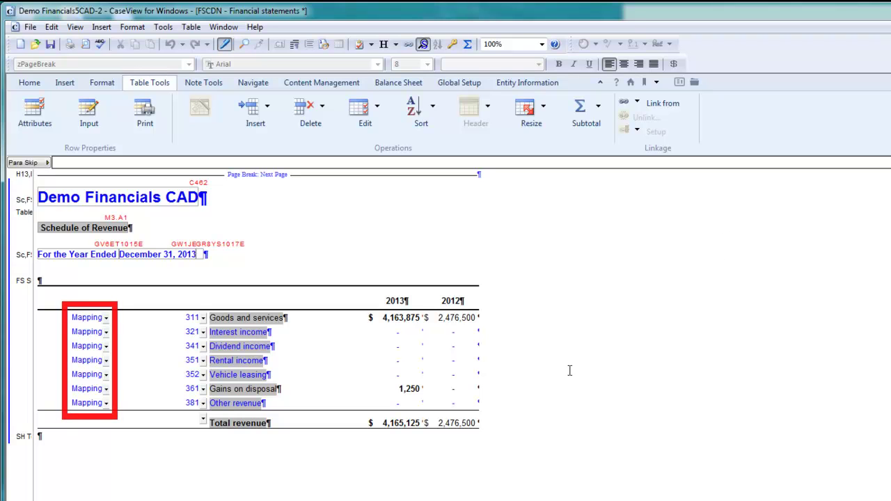
pyautogui.click(107, 389)
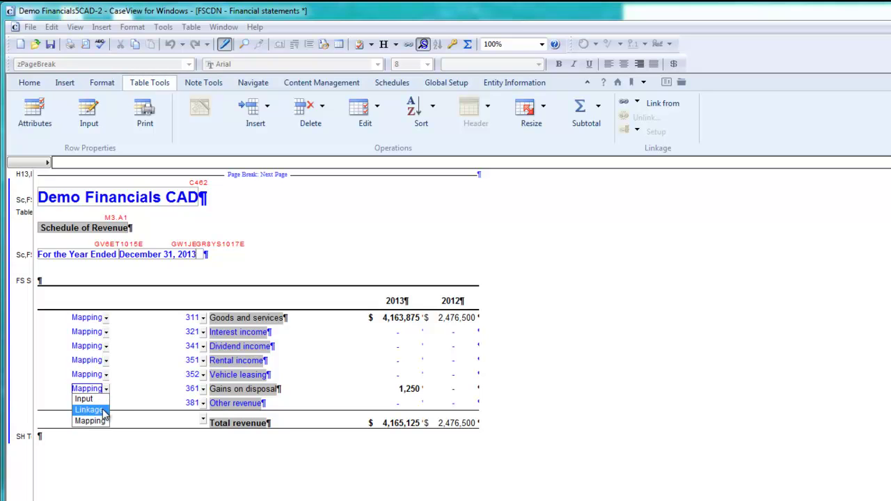
pyautogui.click(98, 410)
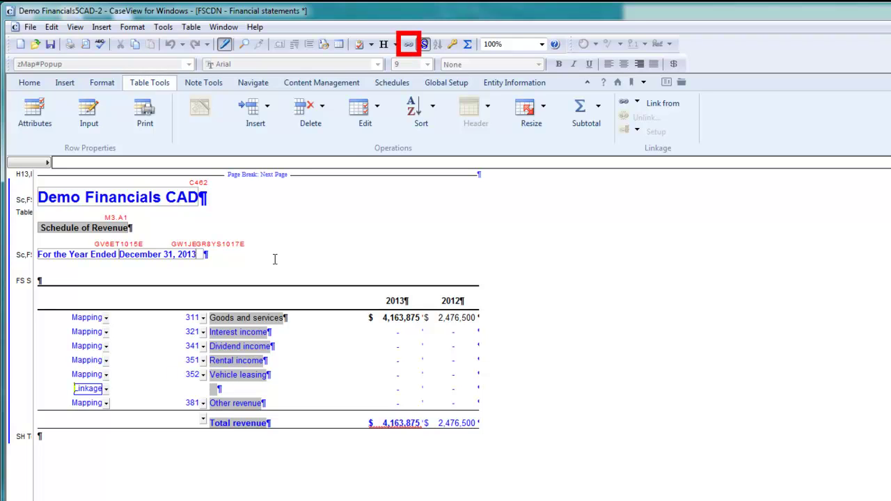
# - Use the Linkage window to fill the Linkage row's description from map number 361, Gains (losses) on disposal
pyautogui.click(409, 45)
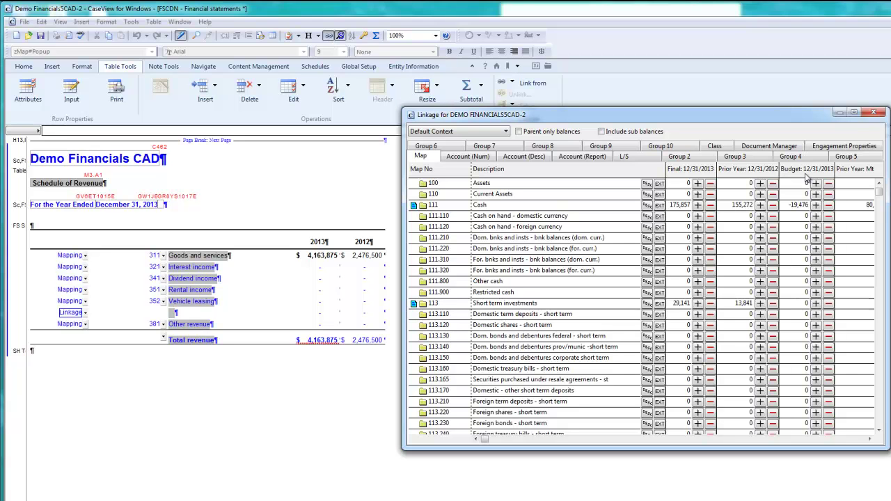
pyautogui.moveTo(881, 197); pyautogui.dragTo(882, 274)
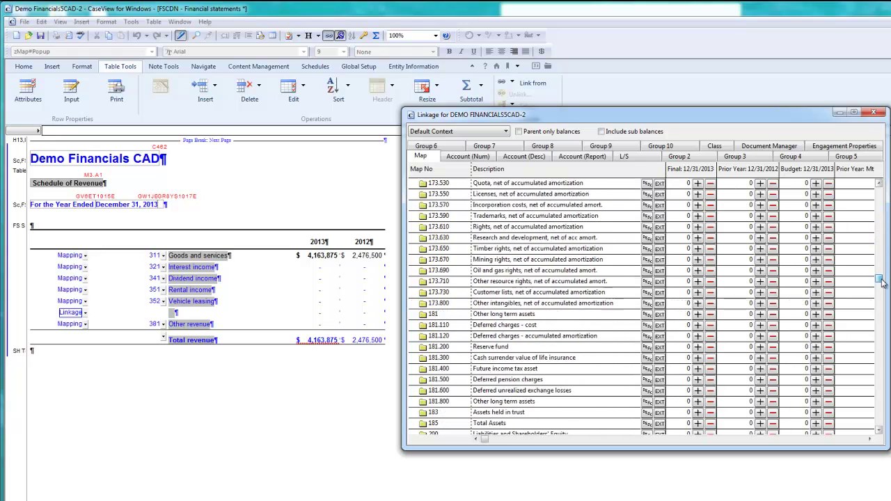
pyautogui.moveTo(880, 282); pyautogui.dragTo(880, 328)
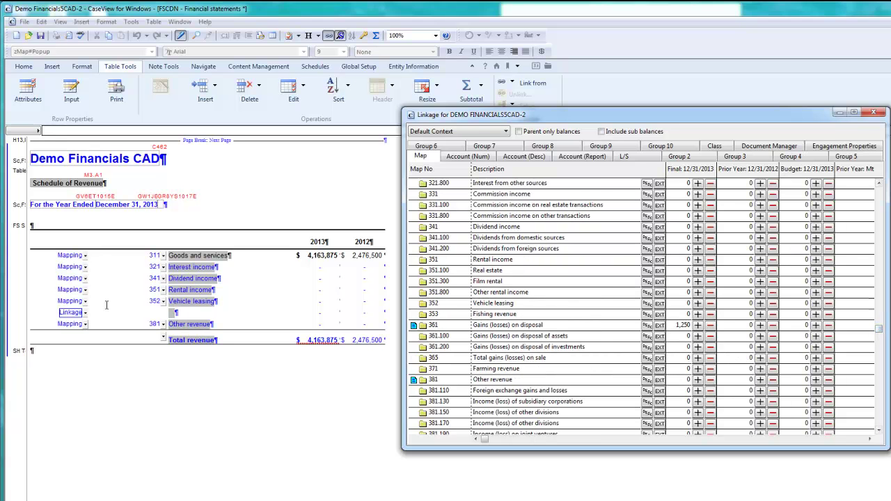
pyautogui.click(174, 315)
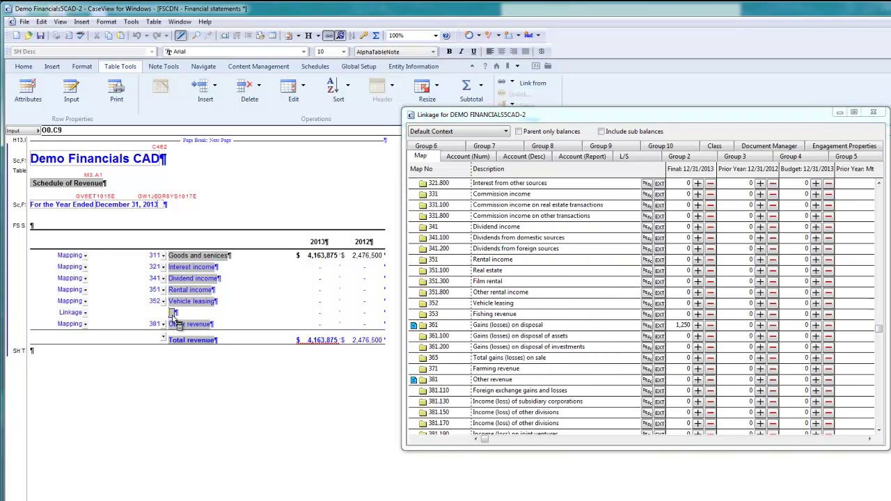
pyautogui.click(647, 326)
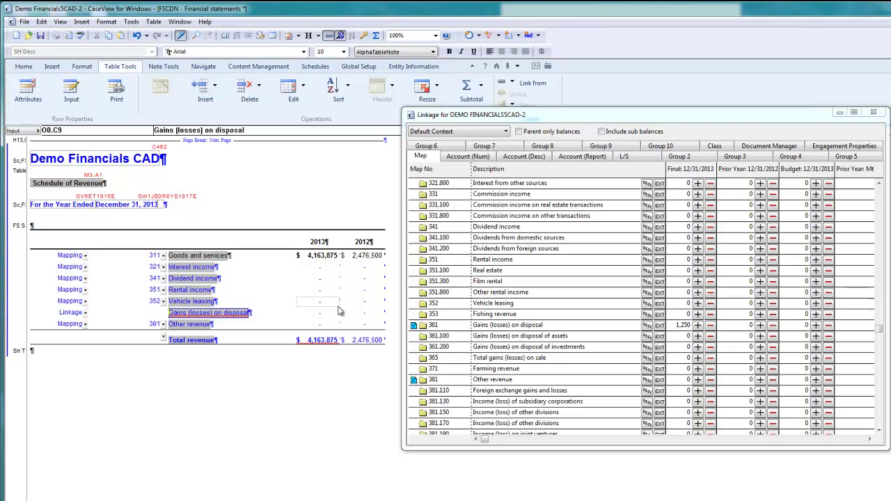
# - Link the row's 2013 and 2012 amounts to the Final and Prior Year balances of map number 361, and close the Linkage window
pyautogui.click(328, 313)
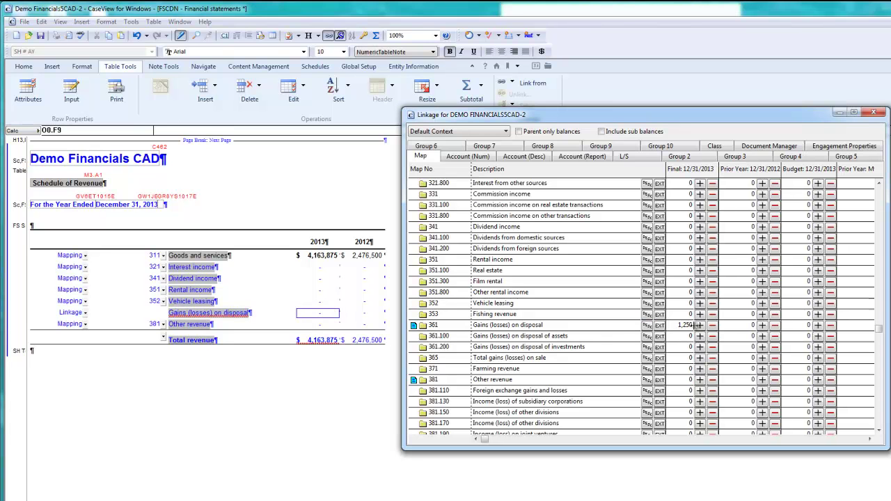
pyautogui.click(689, 325)
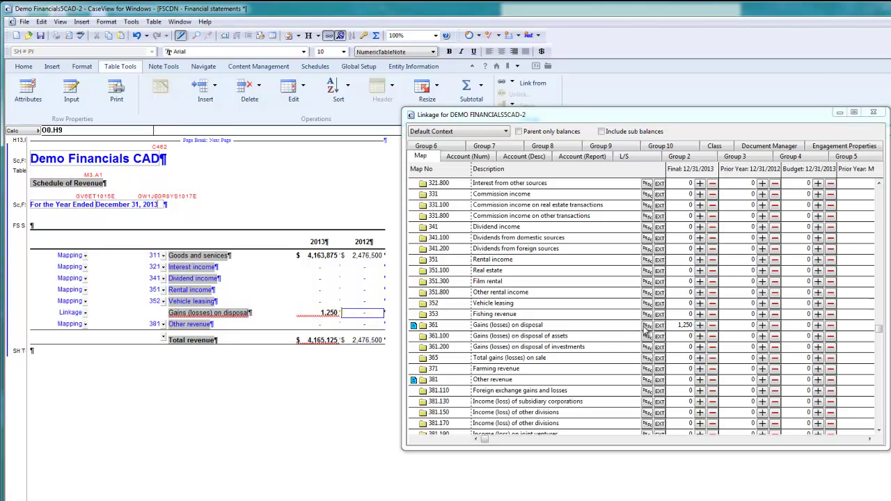
pyautogui.click(763, 326)
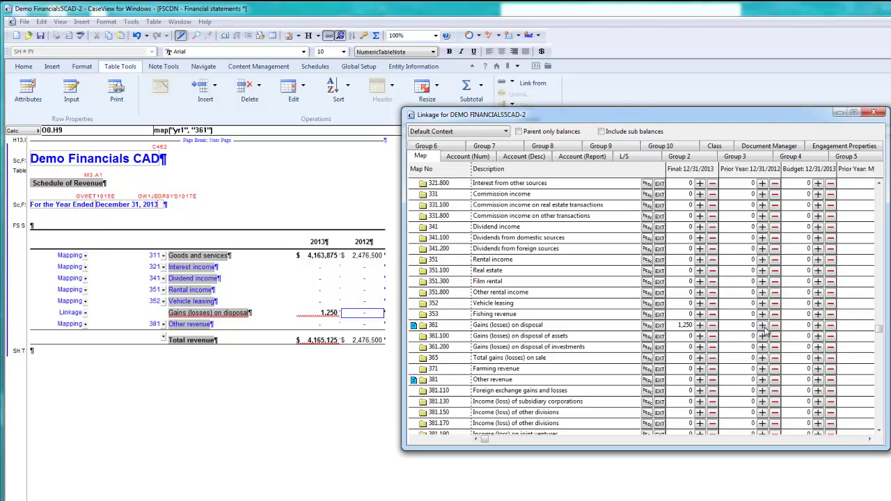
pyautogui.click(875, 114)
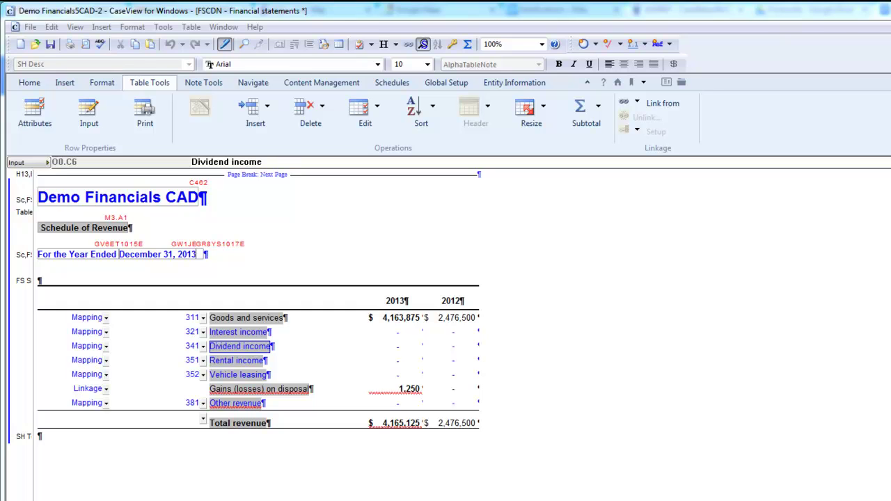
# - Change the Other revenue row to Input and enter "Commissions revenue" as its description
pyautogui.click(106, 404)
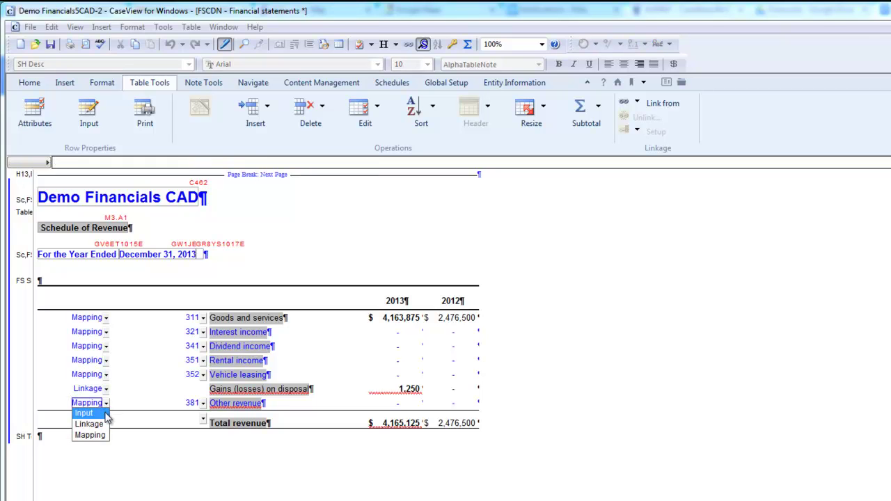
pyautogui.click(105, 413)
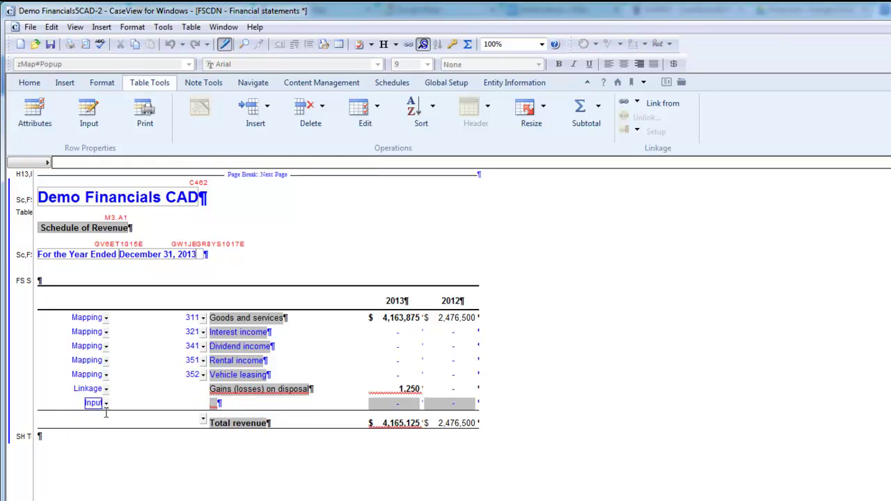
pyautogui.click(213, 408)
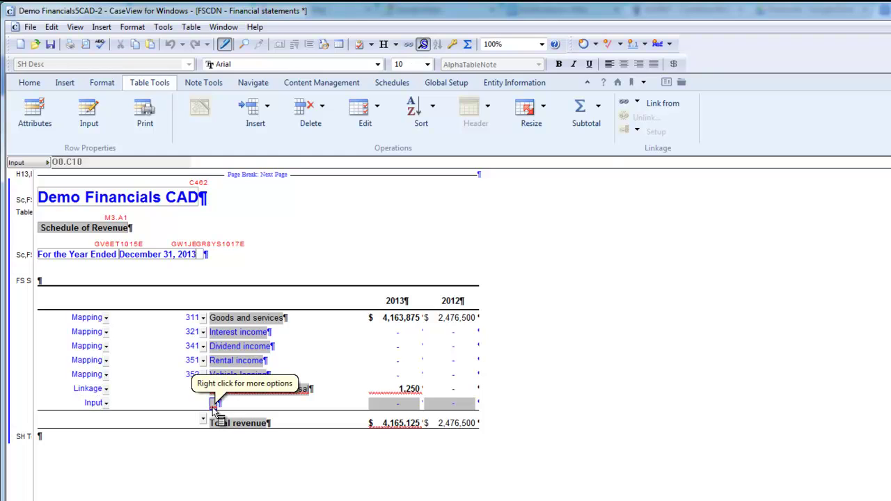
pyautogui.write('Commissions revenue')
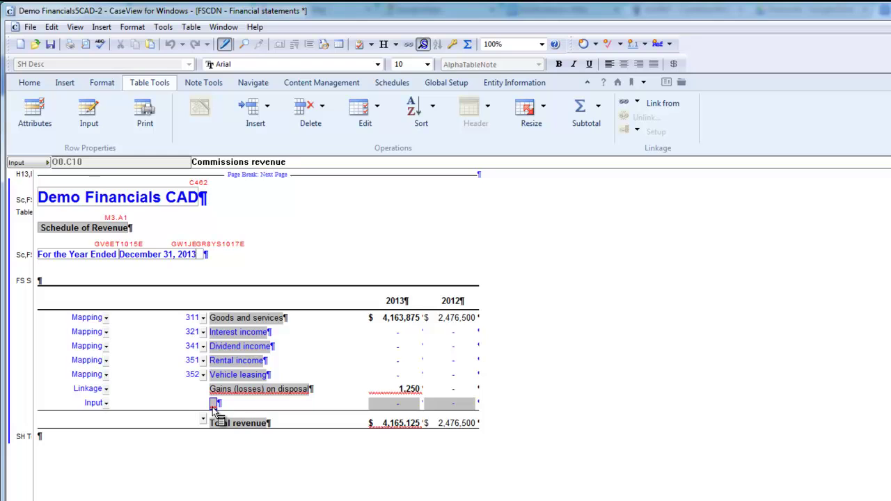
# - Enter 13,000 for 2013 and 15,000 for 2012 in the Commissions revenue row
pyautogui.click(416, 406)
pyautogui.write('13,000')
pyautogui.click(453, 406)
pyautogui.write('15000')
pyautogui.click(565, 392)
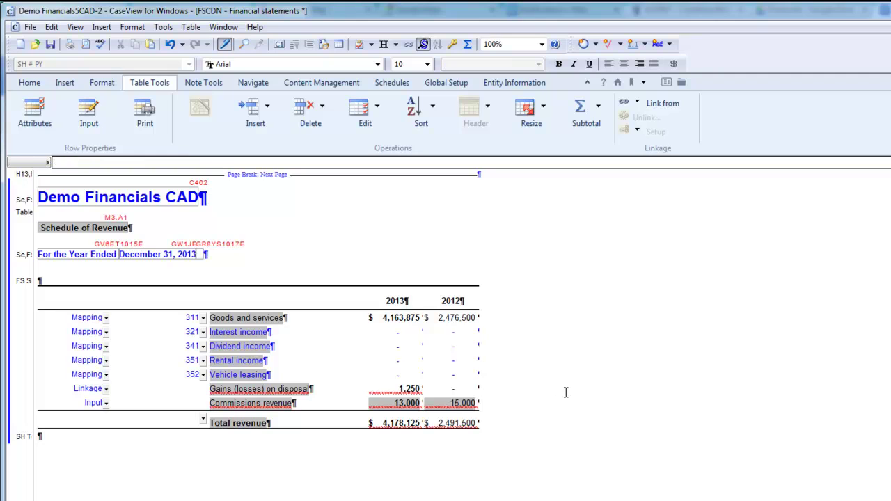